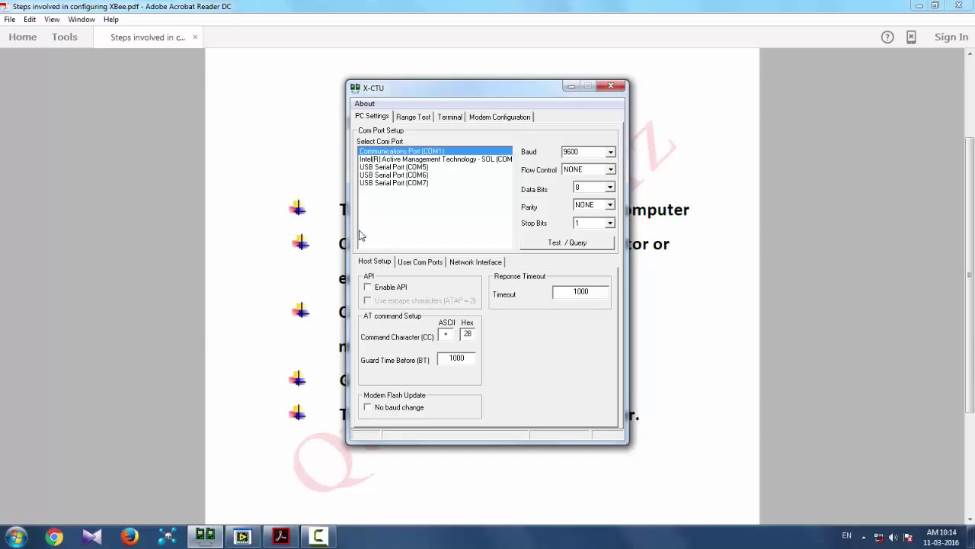
Check the camera image of the three XBee boards and test communication with the modem on USB Serial Port (COM5).
{"action": "left_click", "coordinate": [242, 537]}
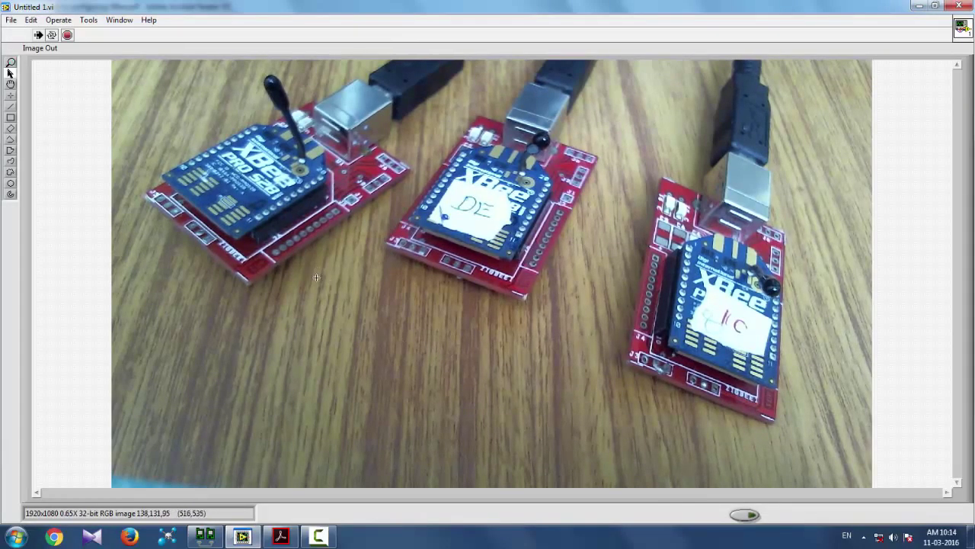
{"action": "left_click", "coordinate": [917, 7]}
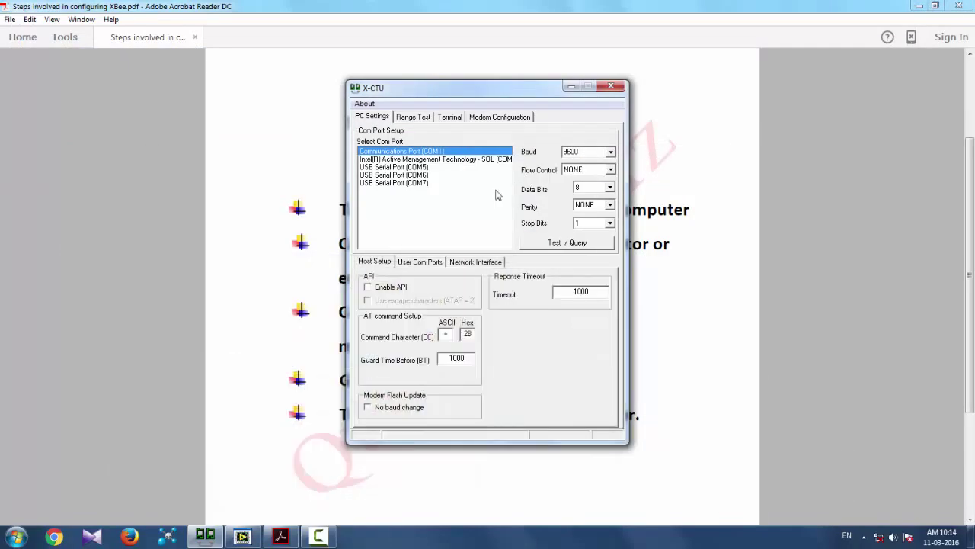
{"action": "left_click", "coordinate": [418, 168]}
{"action": "left_click", "coordinate": [556, 243]}
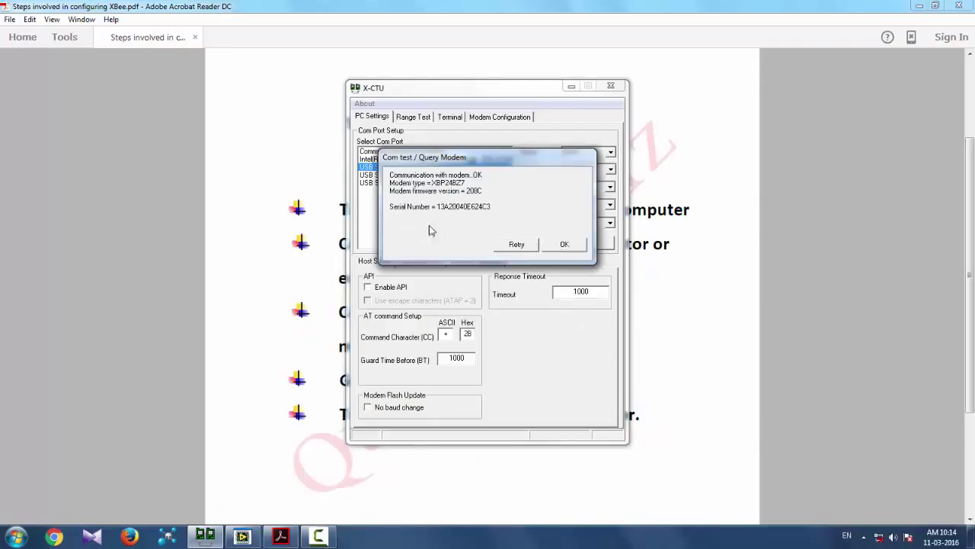
{"action": "left_click", "coordinate": [562, 244]}
Read the COM5 modem's parameters, and write the ZIGBEE COORDINATOR AT function set to it.
{"action": "left_click", "coordinate": [501, 119]}
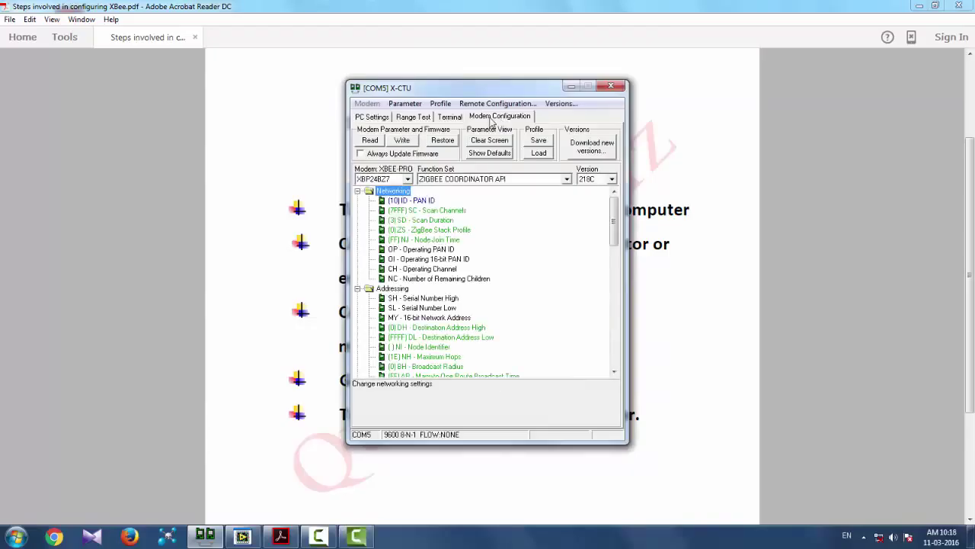
{"action": "left_click", "coordinate": [374, 142]}
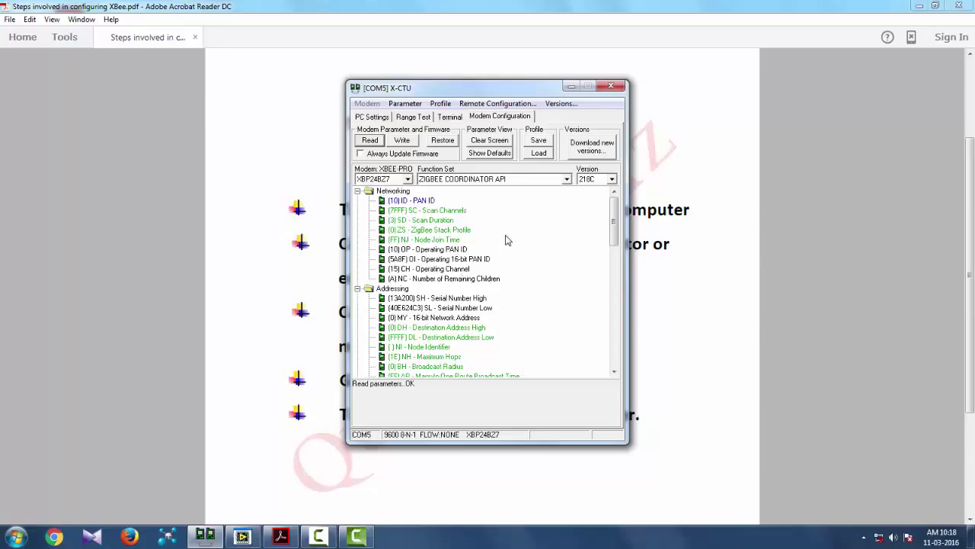
{"action": "left_click", "coordinate": [566, 181]}
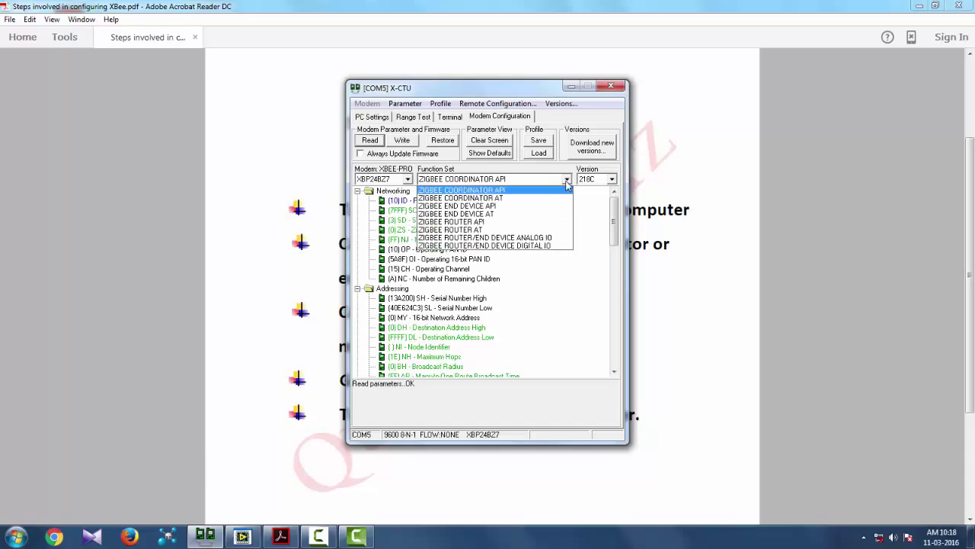
{"action": "left_click", "coordinate": [494, 199]}
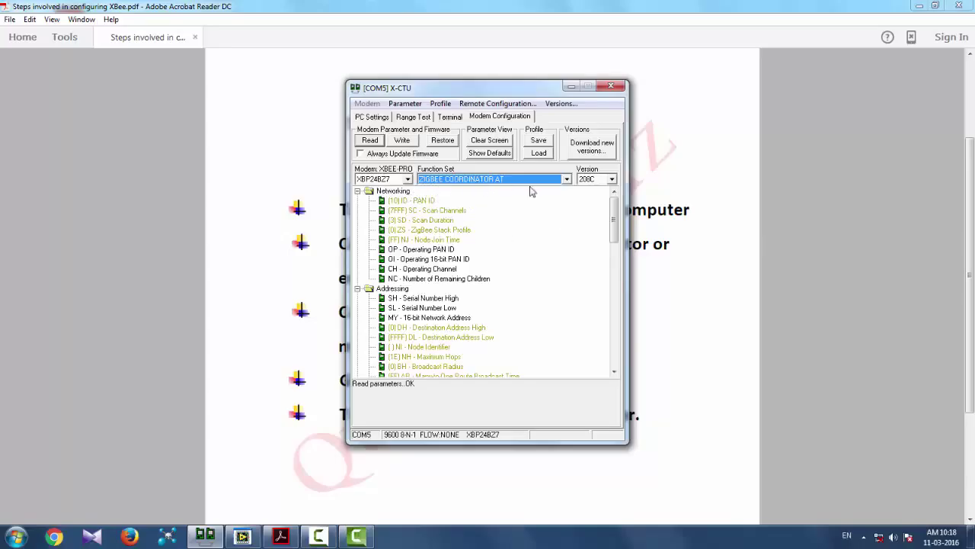
{"action": "left_click", "coordinate": [400, 142]}
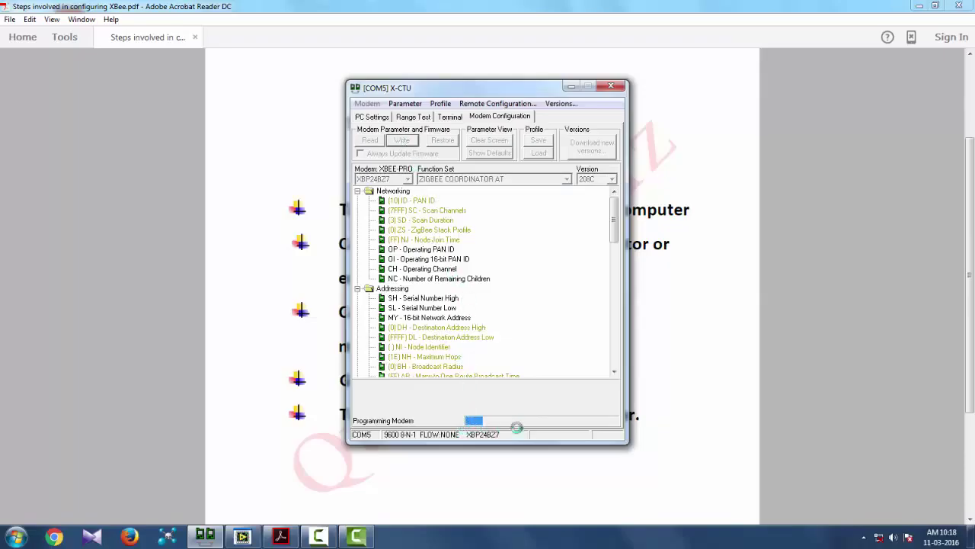
{"action": "left_click", "coordinate": [256, 533]}
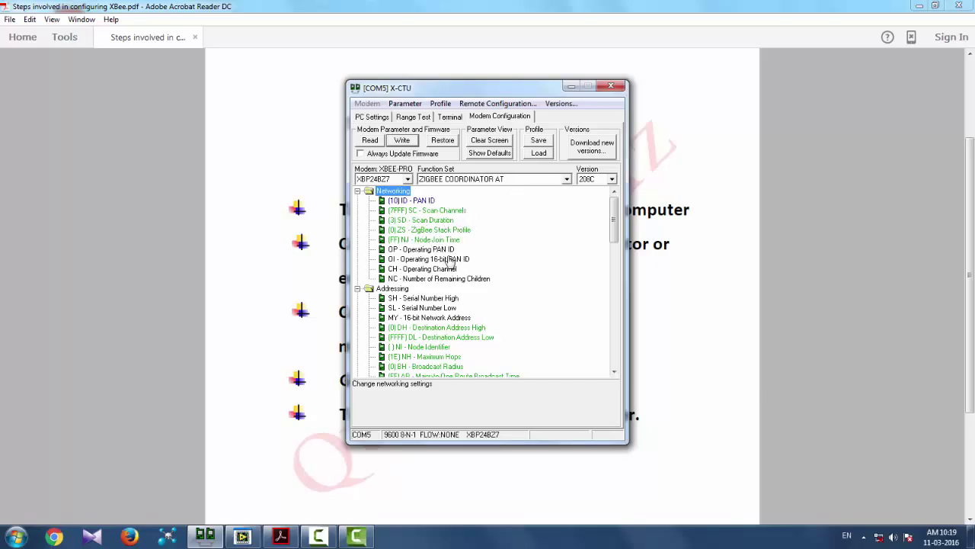
Open two more X-CTU windows and place them on either side of the COM5 window.
{"action": "right_click", "coordinate": [206, 537]}
{"action": "left_click", "coordinate": [178, 478]}
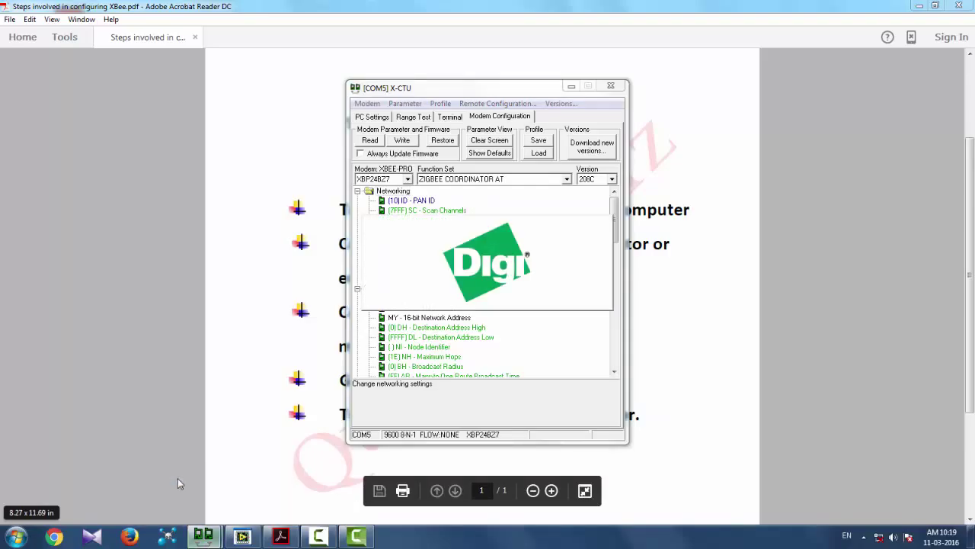
{"action": "left_click_drag", "start_coordinate": [380, 87], "coordinate": [87, 82]}
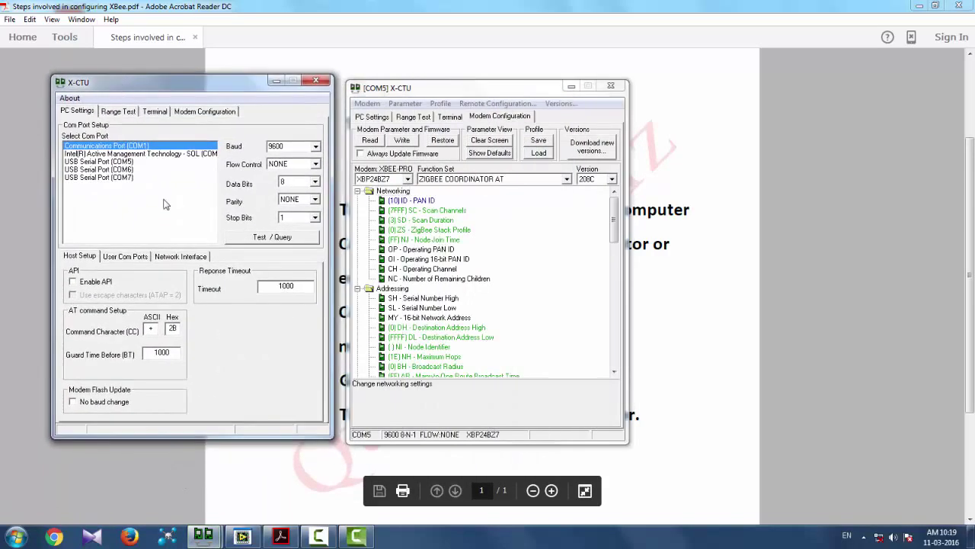
{"action": "right_click", "coordinate": [201, 538]}
{"action": "left_click", "coordinate": [160, 482]}
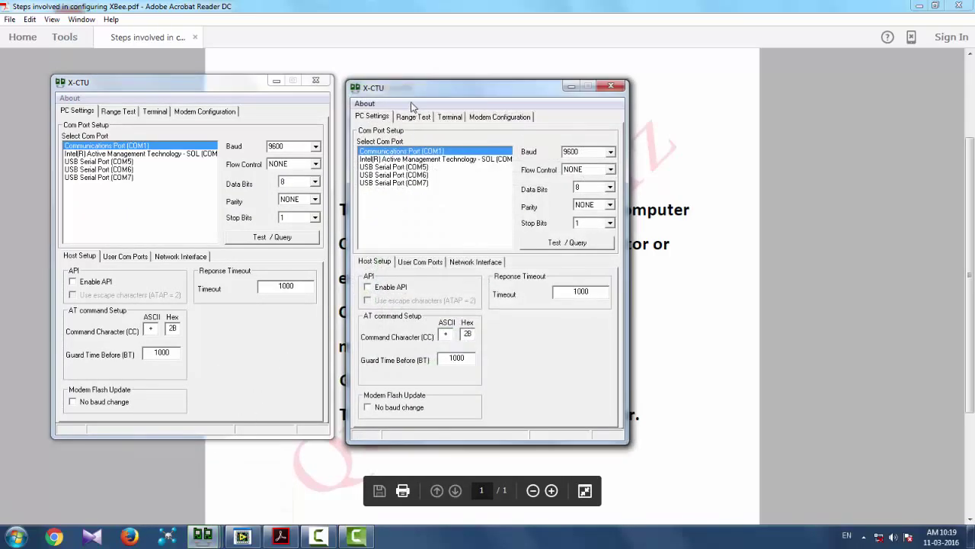
{"action": "left_click_drag", "start_coordinate": [415, 96], "coordinate": [705, 93]}
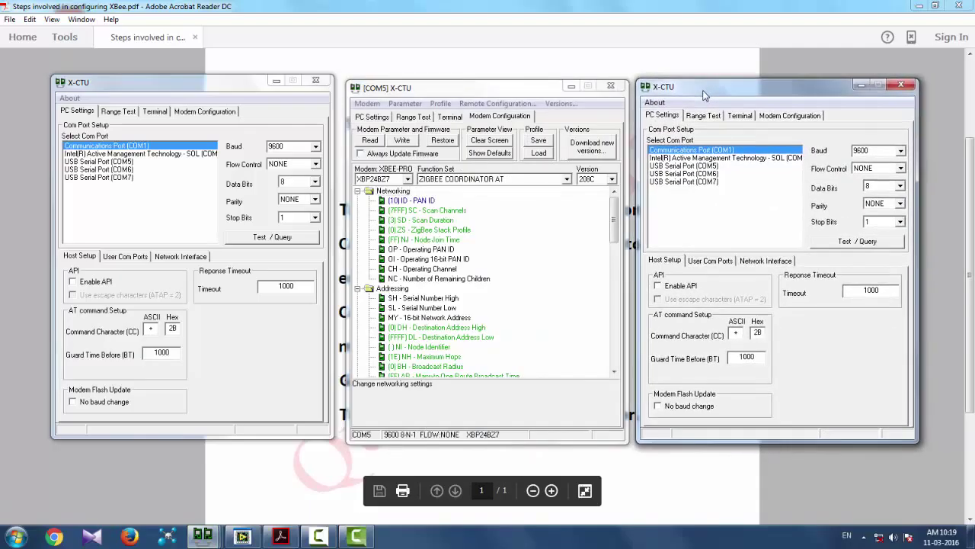
Test communication with the modems on COM6 and COM7, one in each of the two new X-CTU windows.
{"action": "left_click", "coordinate": [129, 170]}
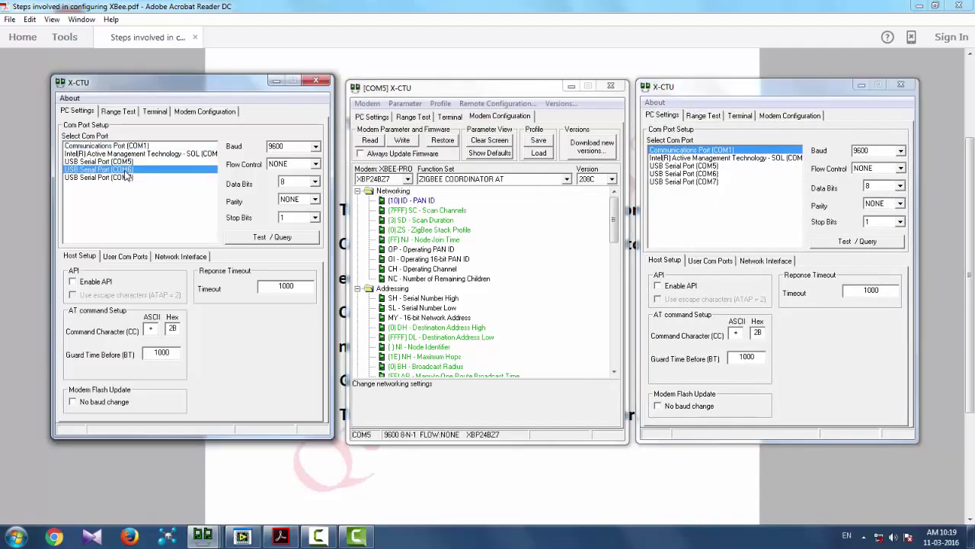
{"action": "left_click", "coordinate": [272, 237]}
{"action": "left_click", "coordinate": [701, 182]}
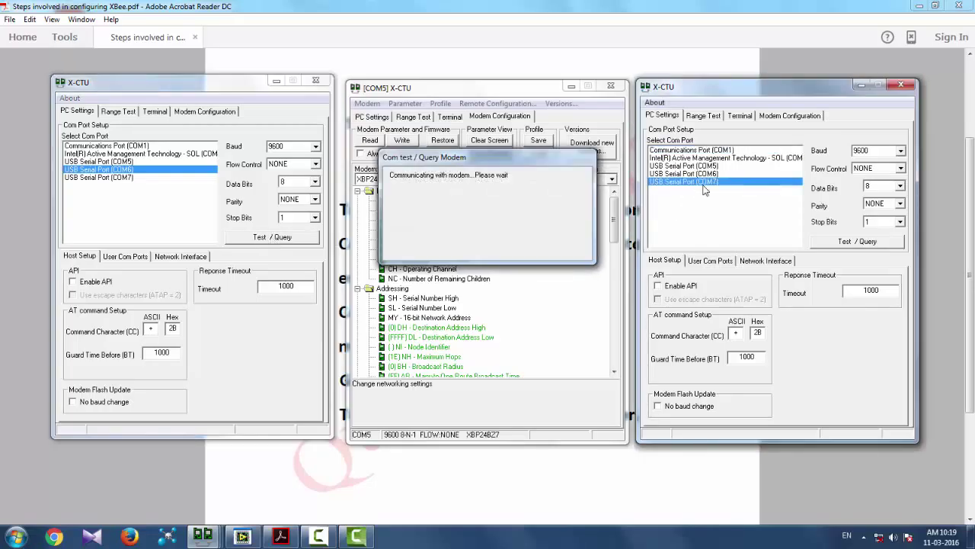
{"action": "left_click", "coordinate": [844, 243]}
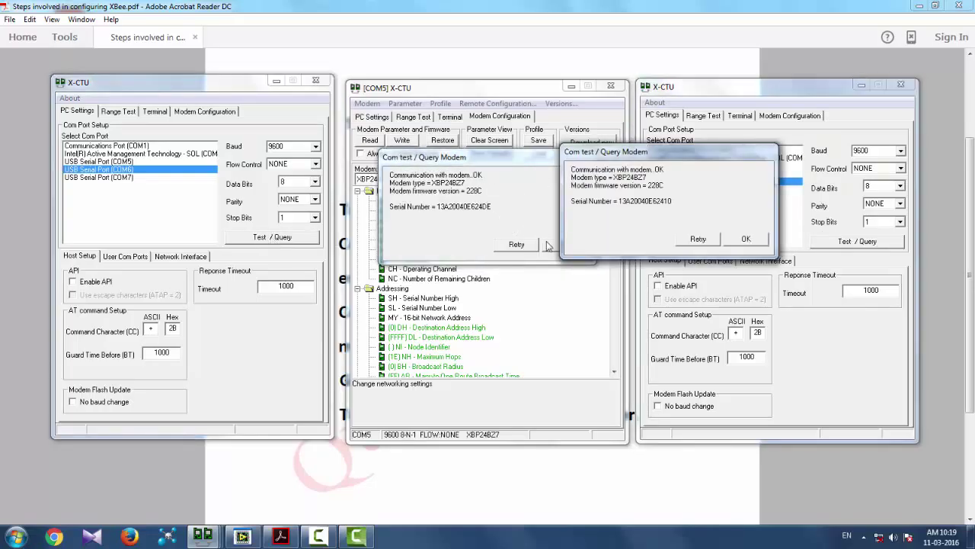
{"action": "left_click", "coordinate": [550, 250]}
{"action": "left_click", "coordinate": [577, 243]}
{"action": "left_click", "coordinate": [746, 238]}
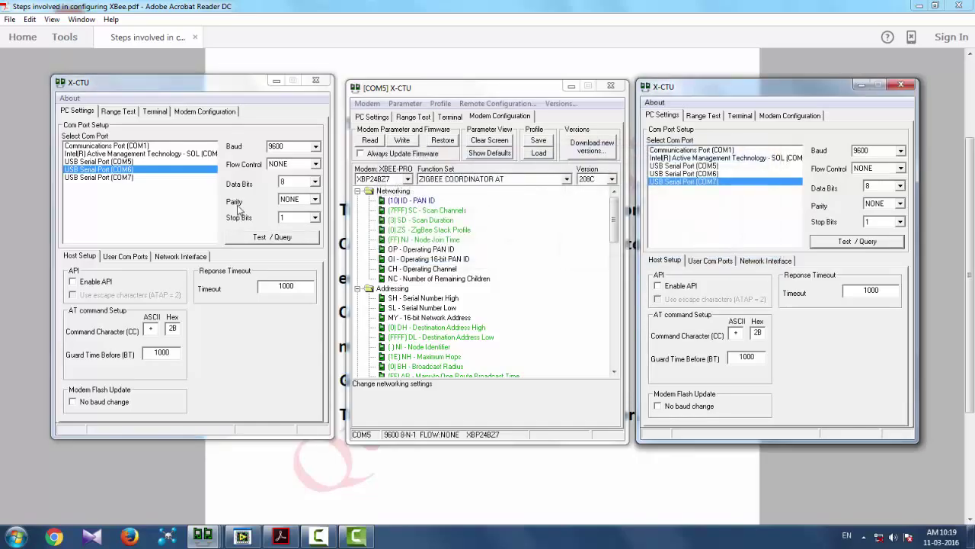
Read the modem configuration parameters of the COM6 and COM7 modems.
{"action": "left_click", "coordinate": [207, 112]}
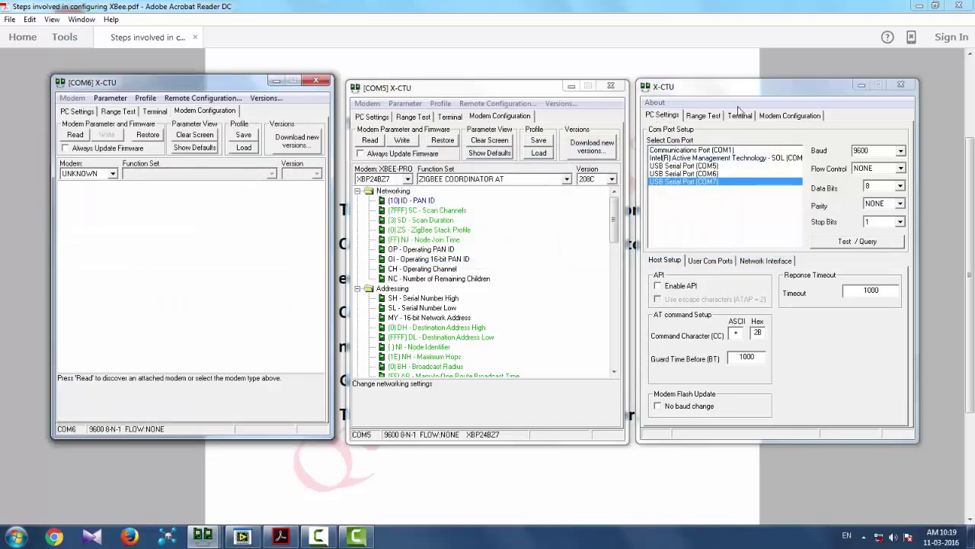
{"action": "left_click", "coordinate": [765, 115]}
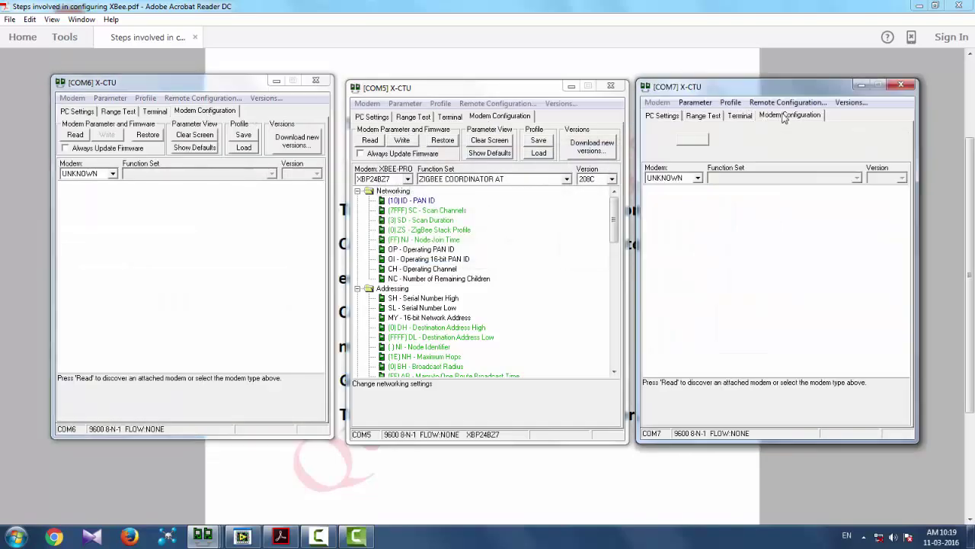
{"action": "left_click", "coordinate": [74, 134]}
{"action": "left_click", "coordinate": [674, 140]}
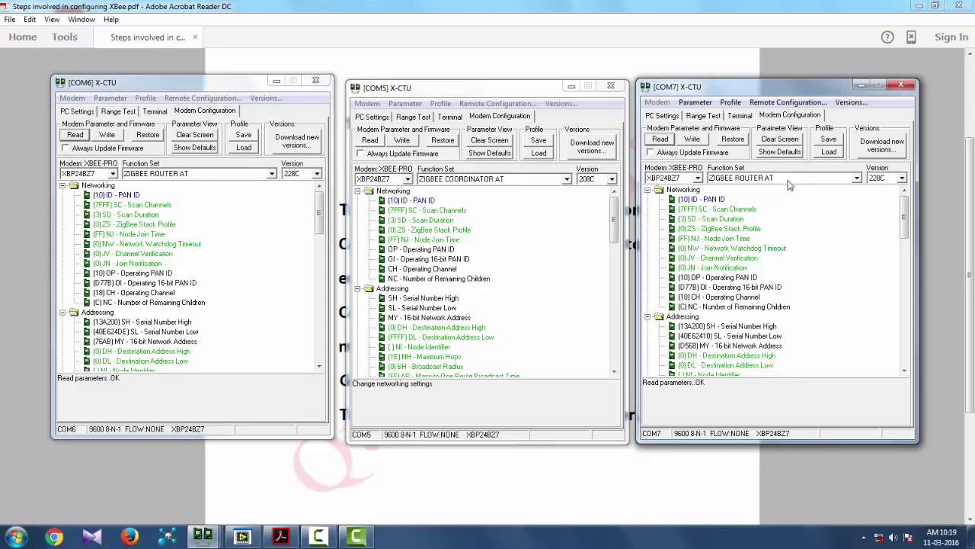
Set the COM7 modem's function set to ZIGBEE END DEVICE AT and write it to the modem.
{"action": "left_click", "coordinate": [847, 178]}
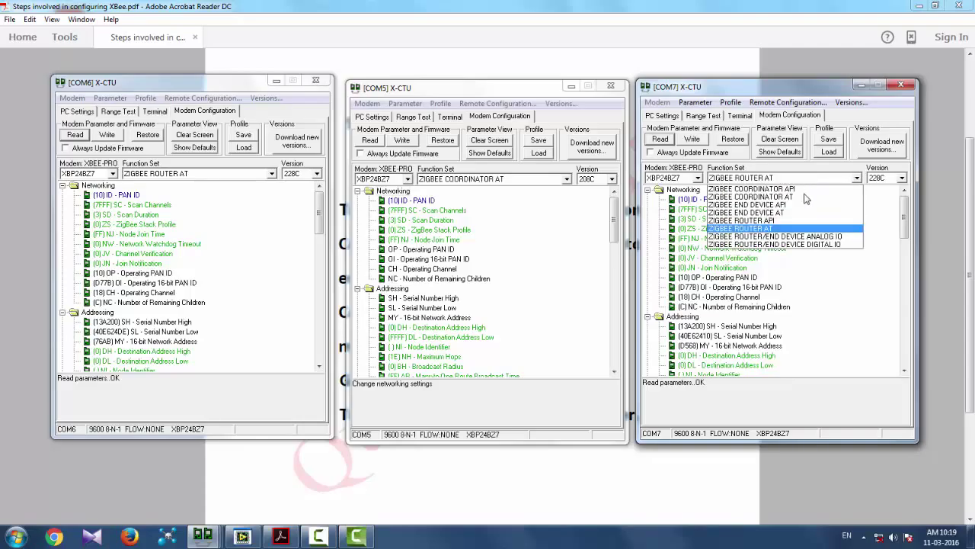
{"action": "left_click", "coordinate": [797, 218]}
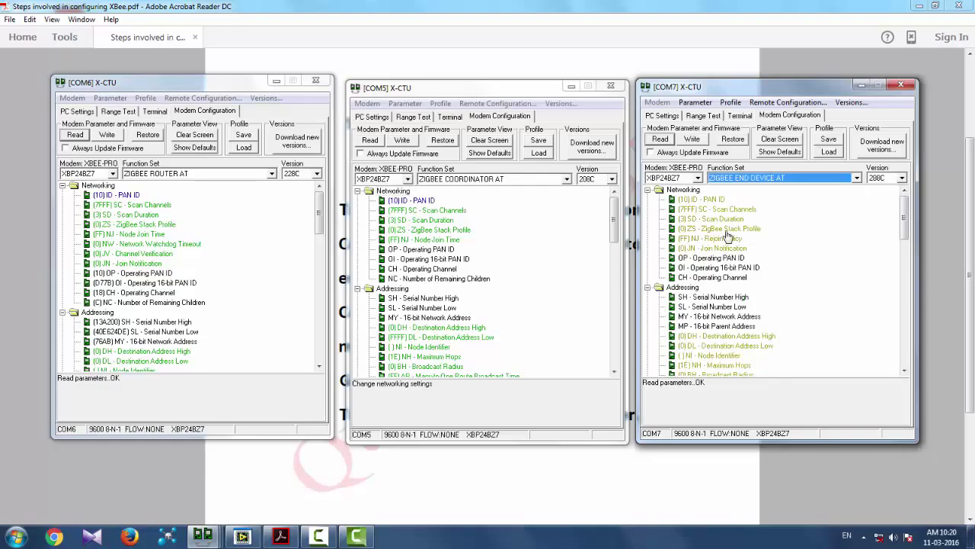
{"action": "left_click", "coordinate": [691, 141]}
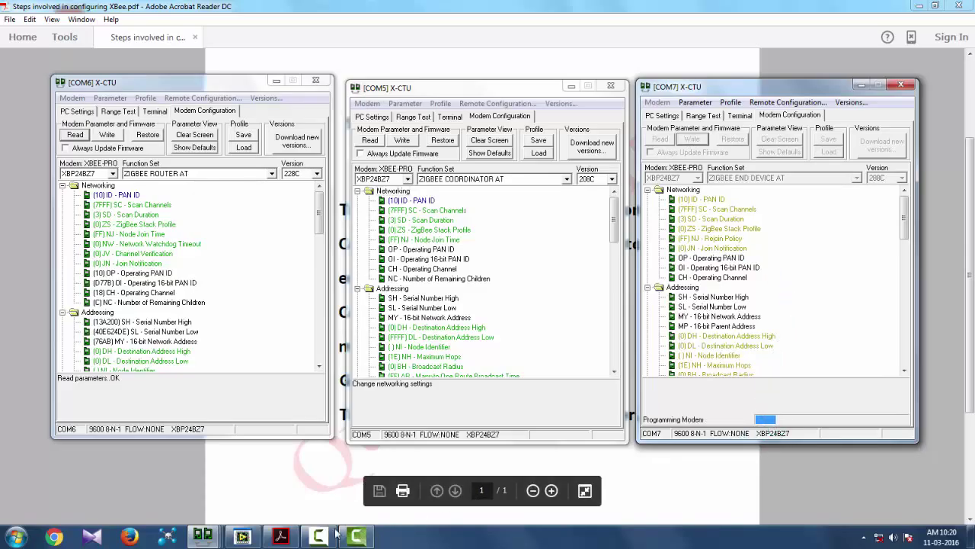
{"action": "left_click", "coordinate": [256, 538]}
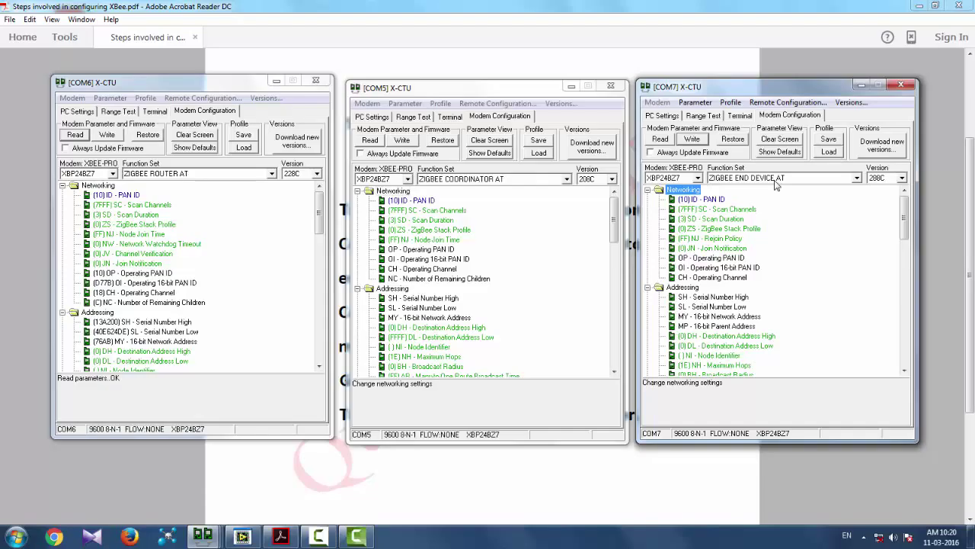
Set the COM5 coordinator's PAN ID to 101 and write it to the modem.
{"action": "left_click", "coordinate": [431, 200]}
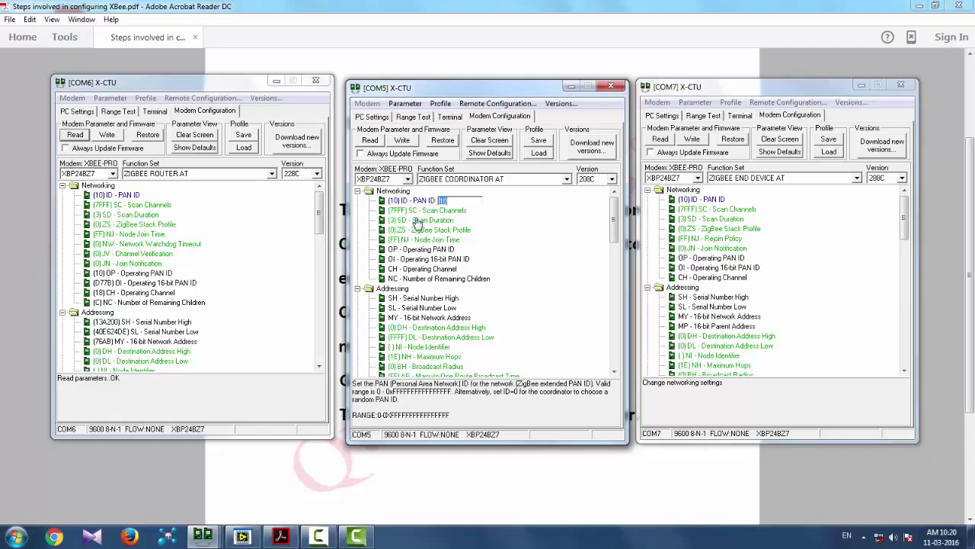
{"action": "left_click", "coordinate": [136, 195]}
{"action": "left_click", "coordinate": [730, 199]}
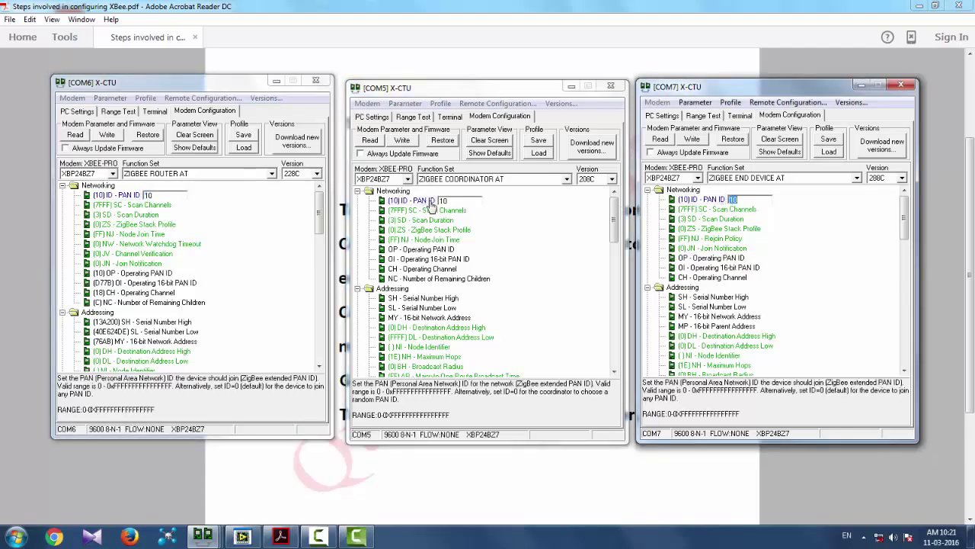
{"action": "left_click", "coordinate": [422, 200]}
{"action": "type", "text": "101"}
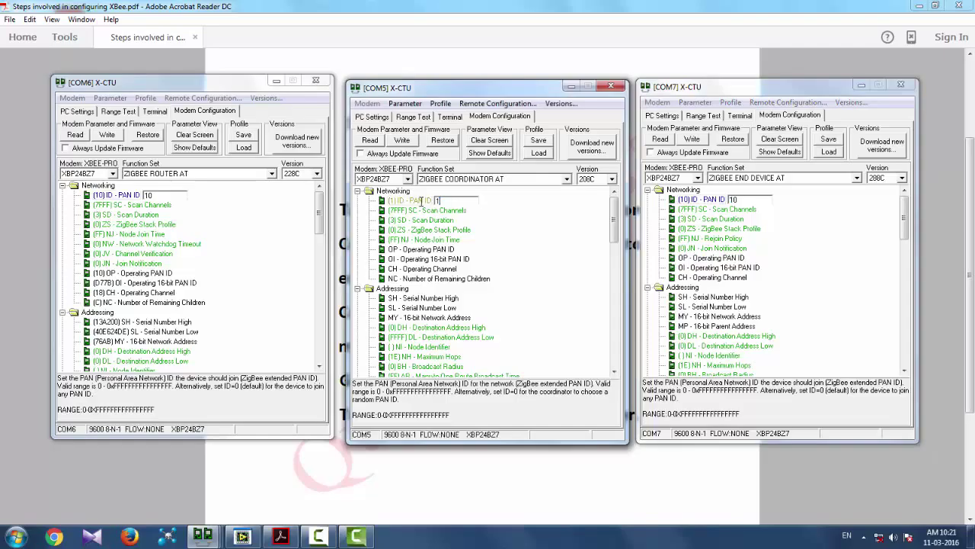
{"action": "left_click", "coordinate": [396, 143]}
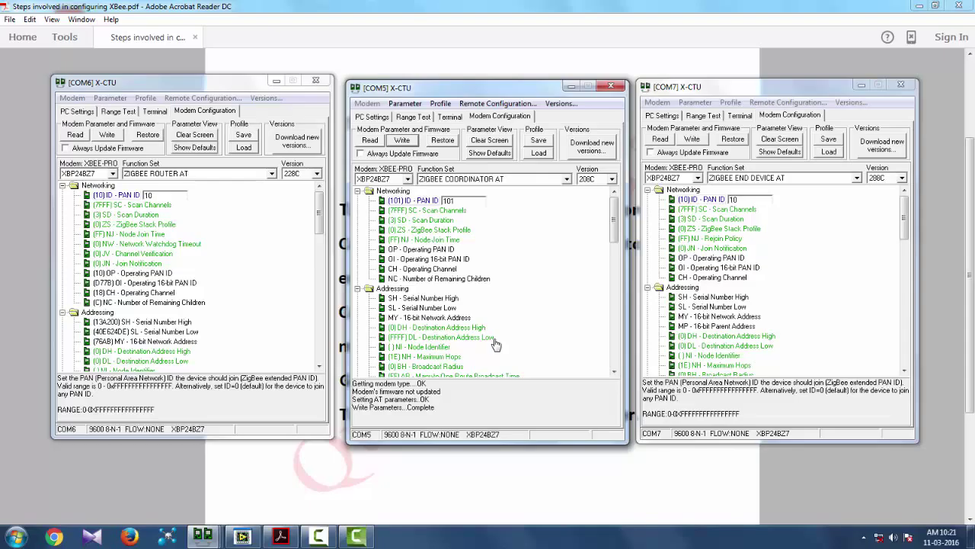
Review the coordinator's Destination Address Low and the PAN IDs of COM6 and COM7, keeping the current Windows color scheme without further prompts.
{"action": "left_click", "coordinate": [496, 340]}
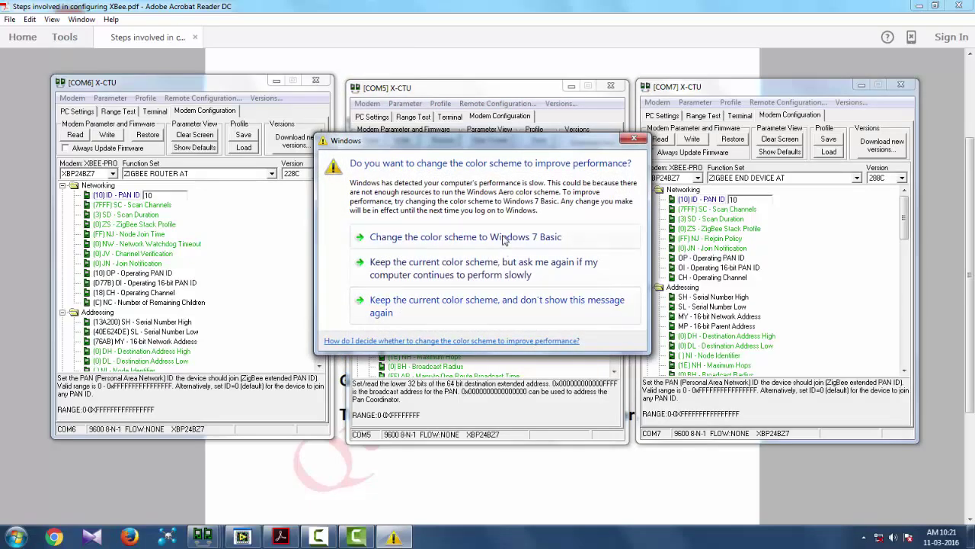
{"action": "left_click", "coordinate": [495, 302]}
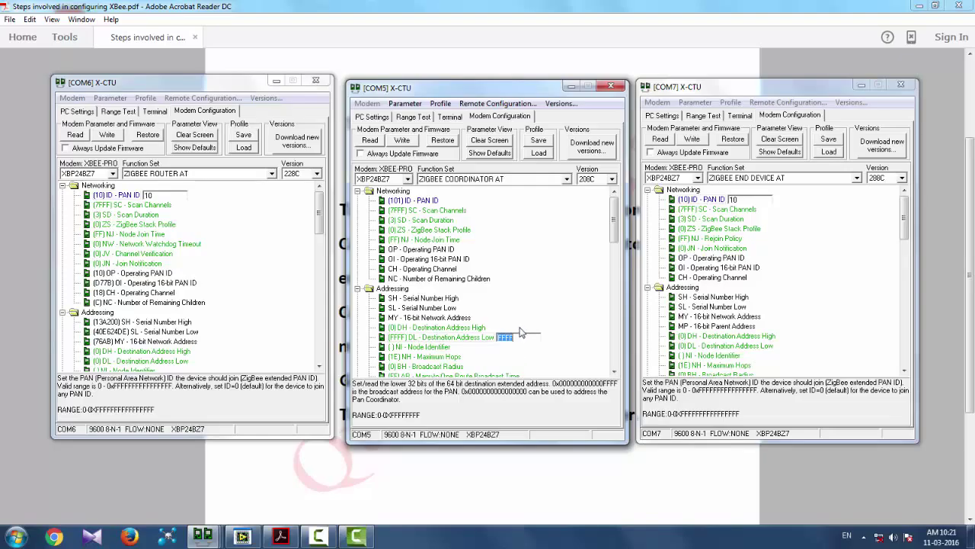
{"action": "left_click", "coordinate": [450, 116]}
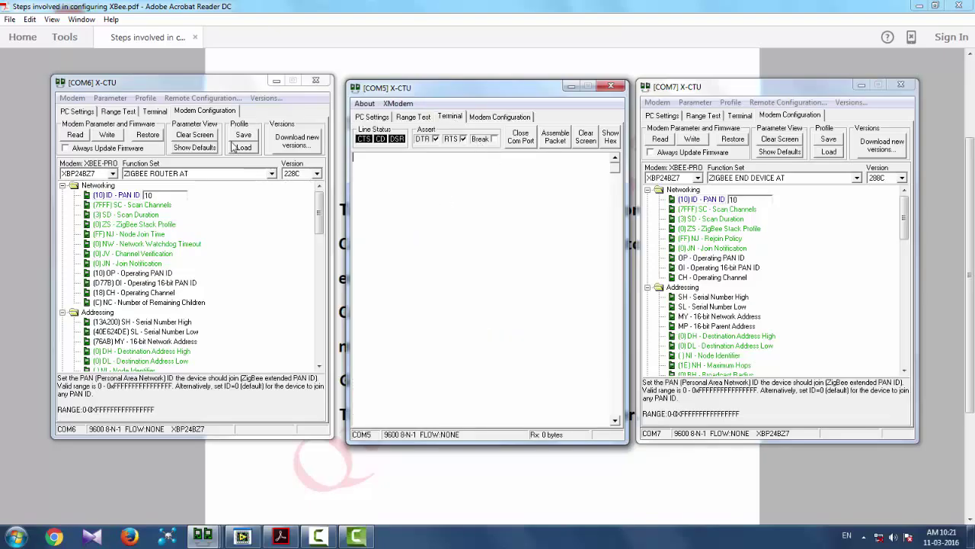
{"action": "left_click", "coordinate": [148, 196]}
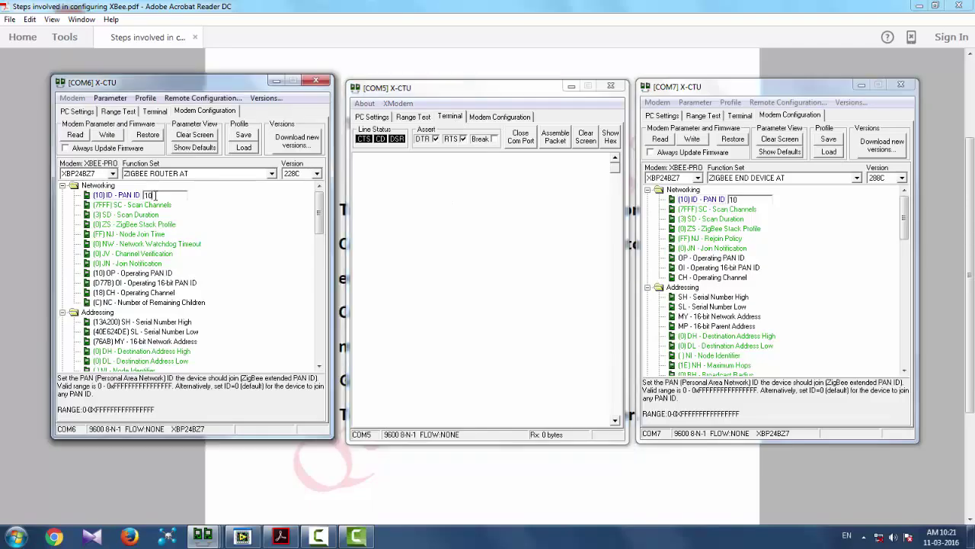
{"action": "left_click", "coordinate": [753, 199]}
{"action": "left_click", "coordinate": [505, 118]}
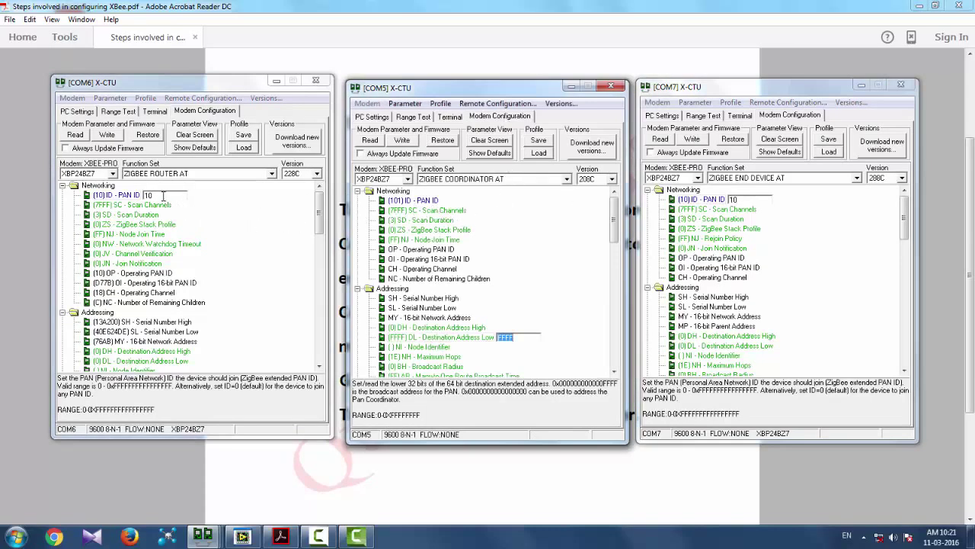
Open the terminals for COM6, COM5 and COM7, and send "hhhhhhhh" from the COM5 coordinator.
{"action": "left_click", "coordinate": [154, 111]}
{"action": "left_click", "coordinate": [449, 117]}
{"action": "left_click", "coordinate": [740, 115]}
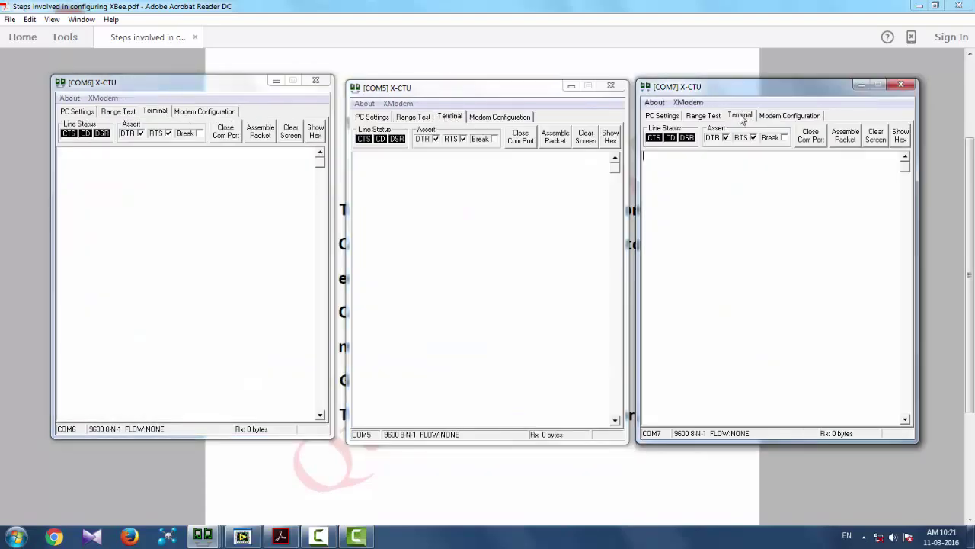
{"action": "left_click", "coordinate": [403, 201]}
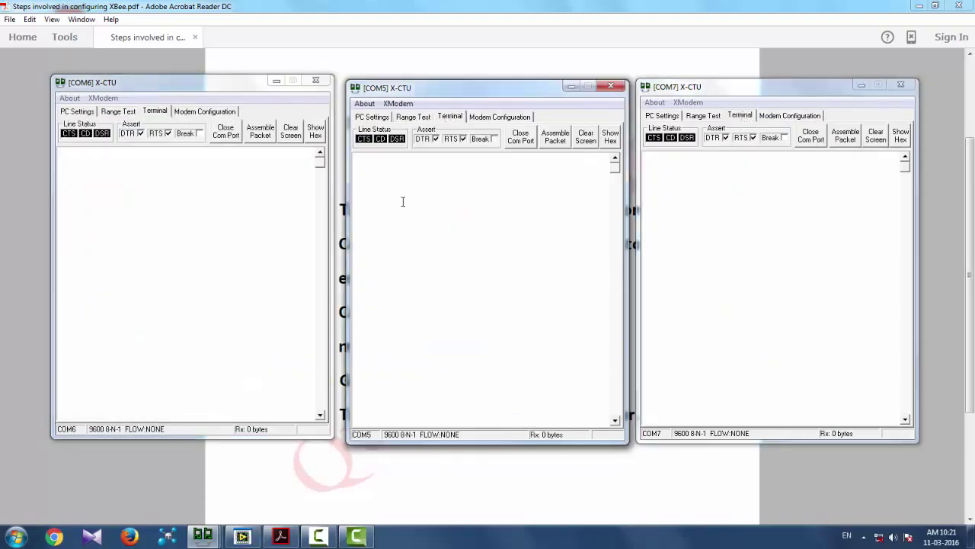
{"action": "type", "text": "hhhhhhhh"}
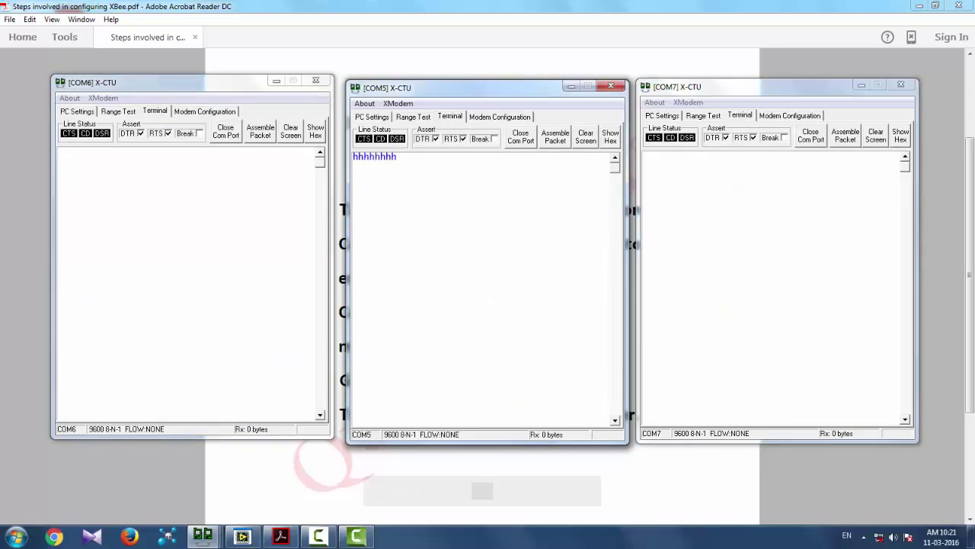